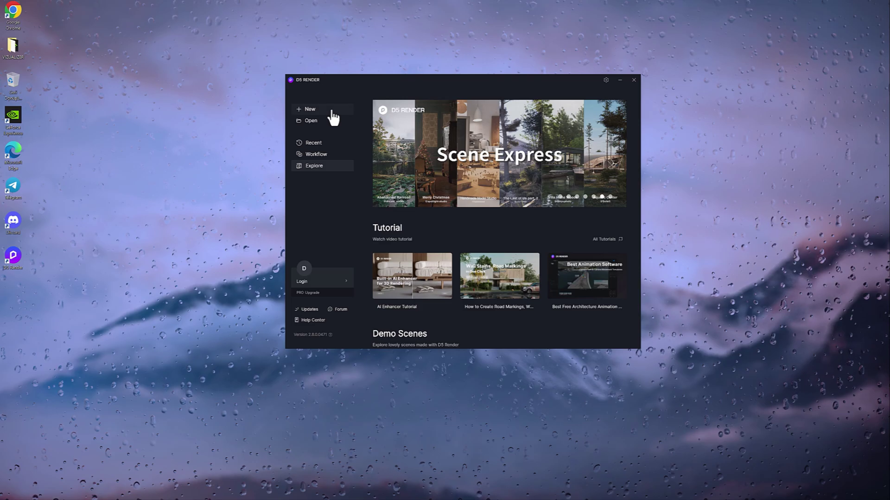
- Create a new project
left_click(331, 111)
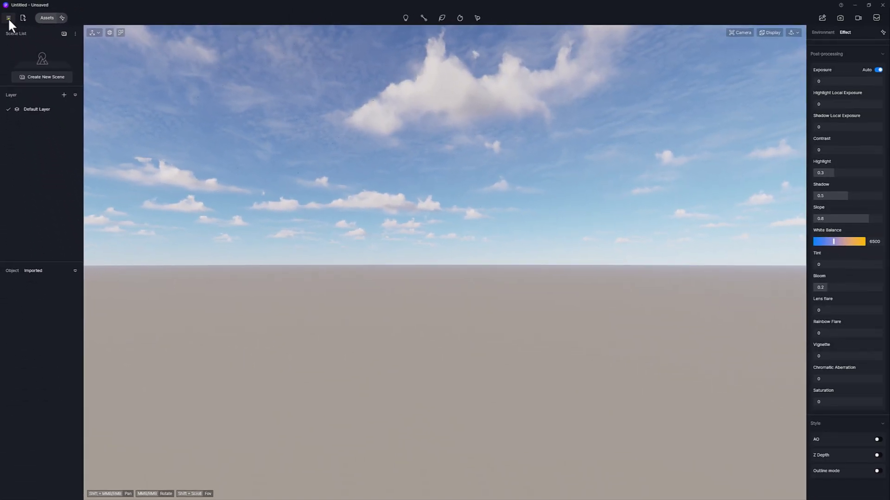
left_click(26, 55)
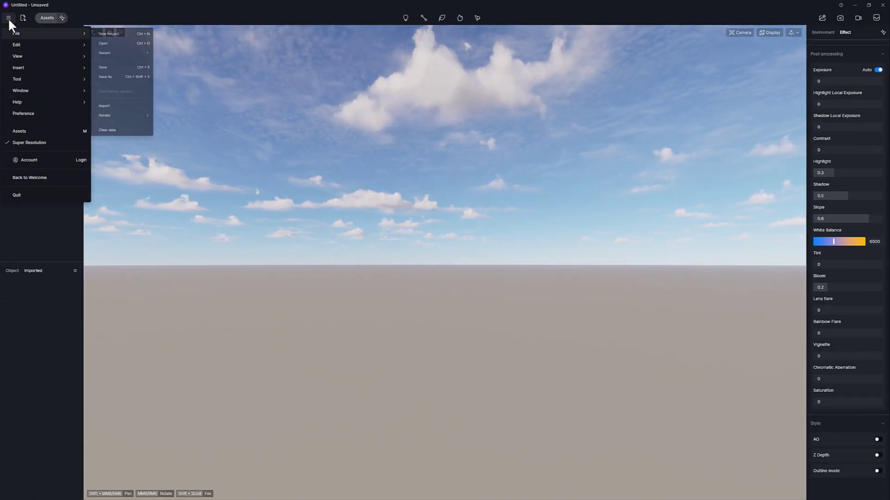
mouse_move(26, 55)
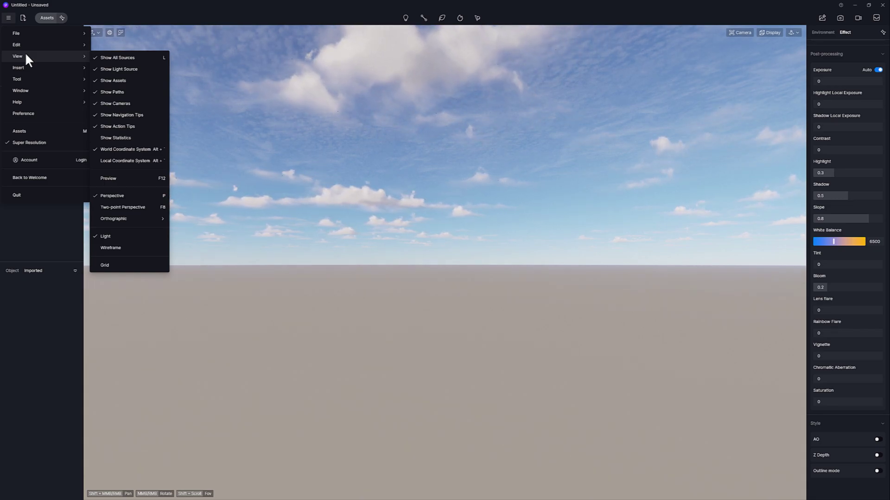
key("Down")
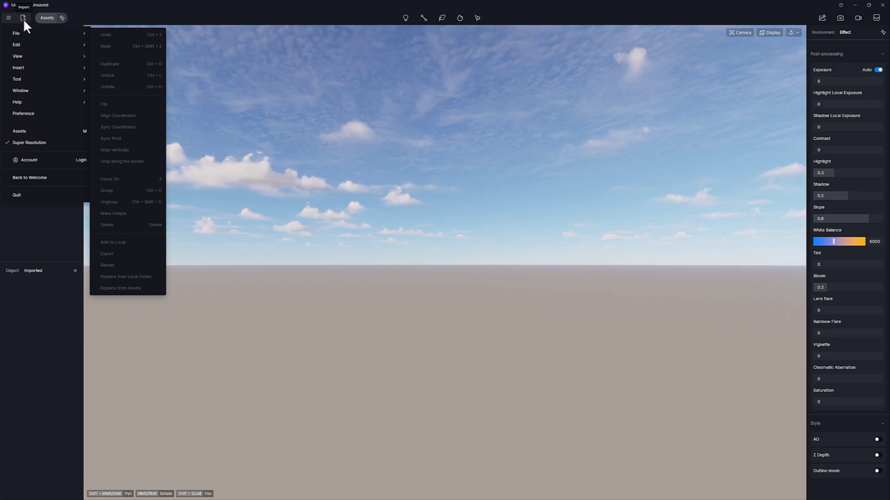
left_click(92, 17)
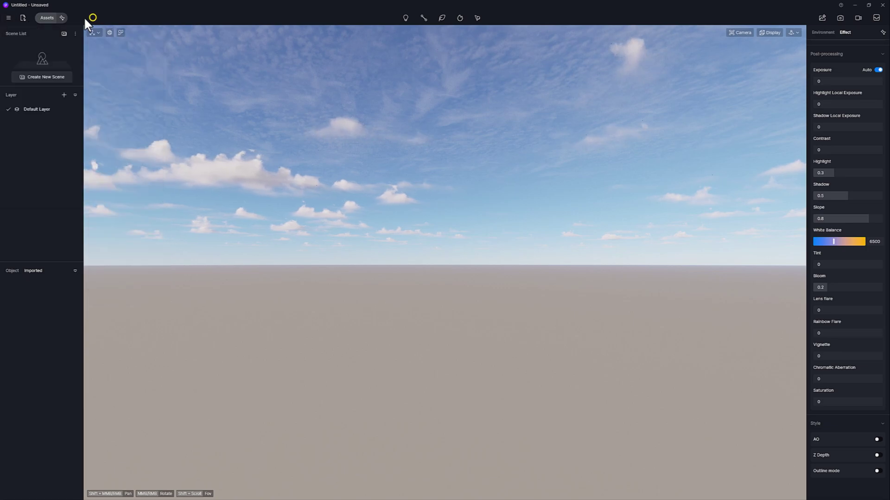
- Browse the online model, material, particle and scatter categories of the asset library and close it
left_click(47, 19)
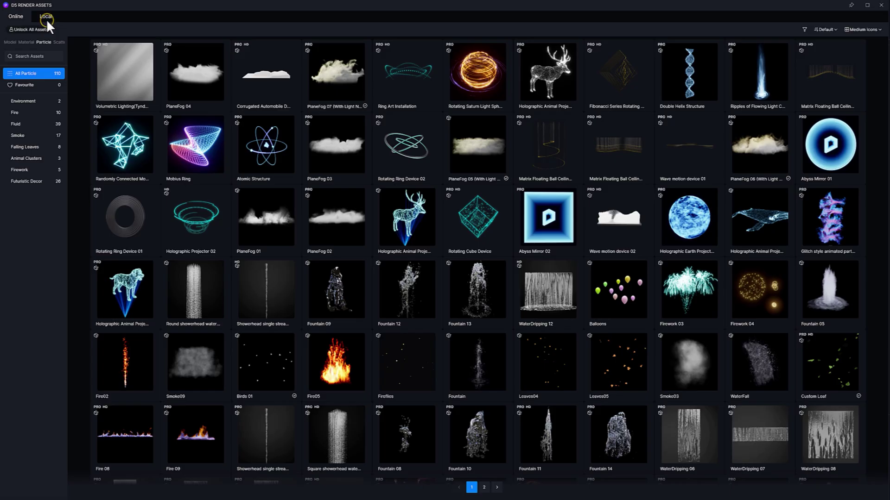
left_click(8, 41)
left_click(27, 41)
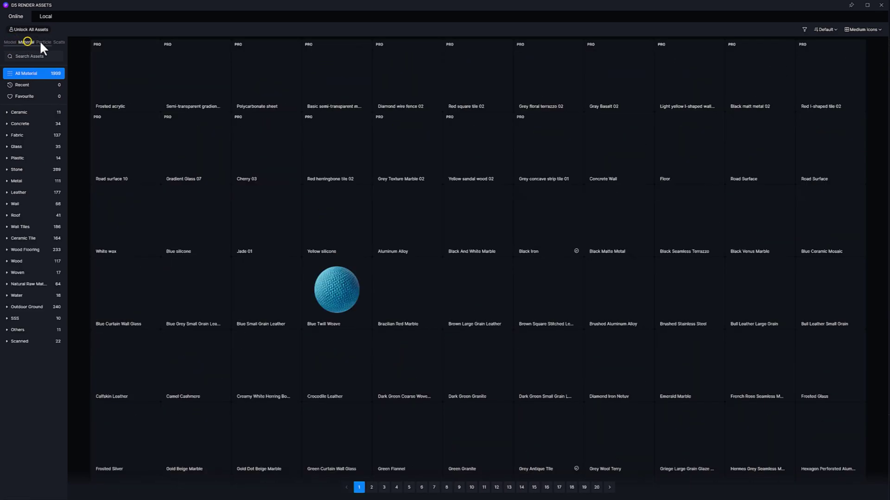
left_click(45, 42)
left_click(56, 42)
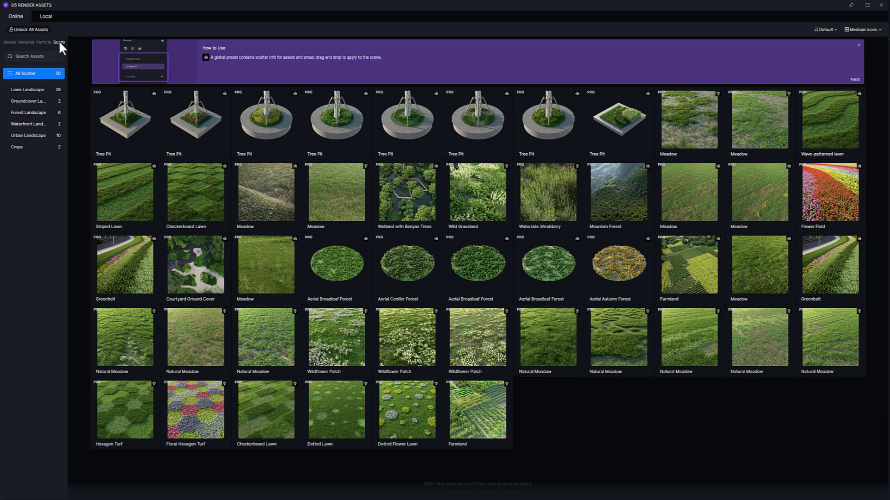
left_click(880, 5)
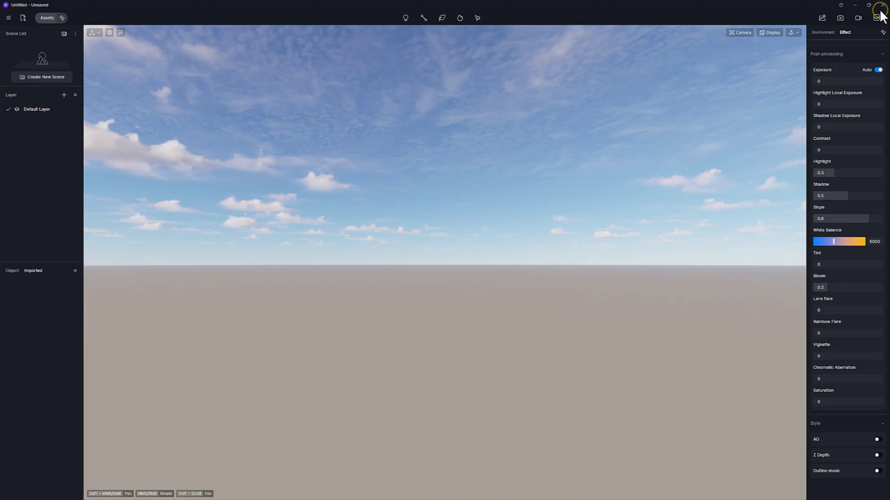
- Examine the prompt, style and recommendation options of the Text to 3D generator and close it
left_click(60, 16)
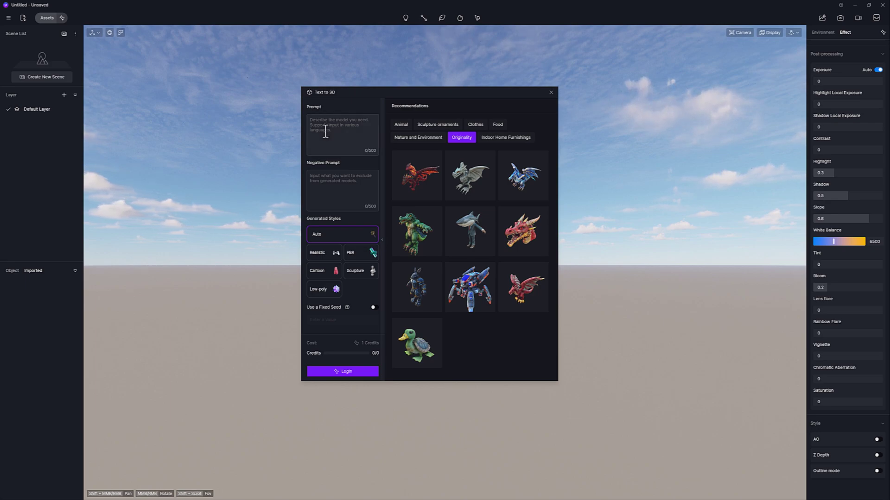
left_click(549, 91)
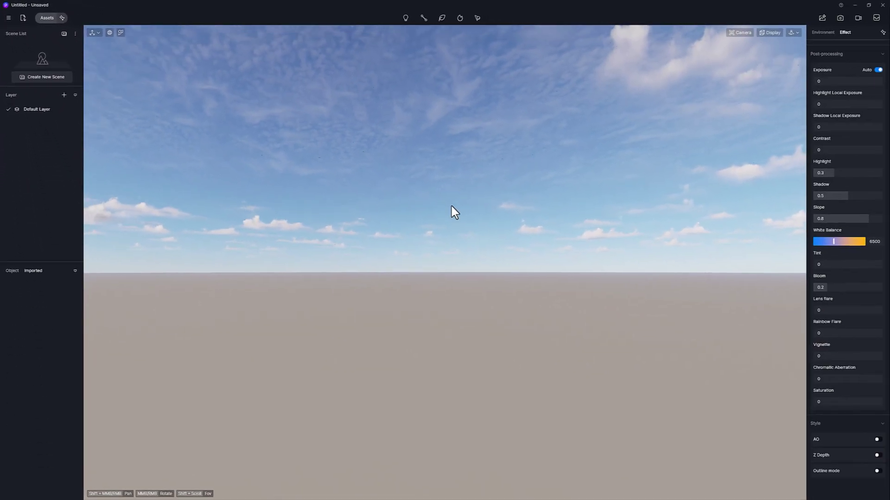
- Tilt the camera up towards the sky and save that view as the first scene
middle_click_drag(451, 206, 331, 122)
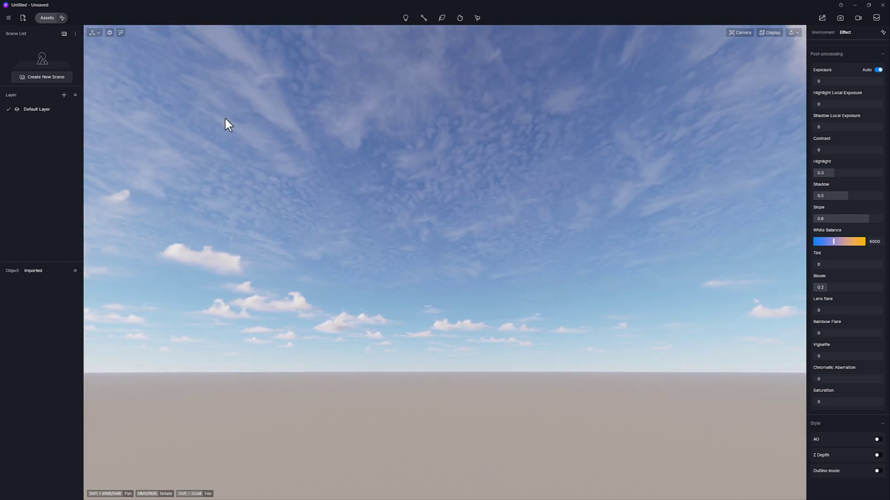
left_click(43, 75)
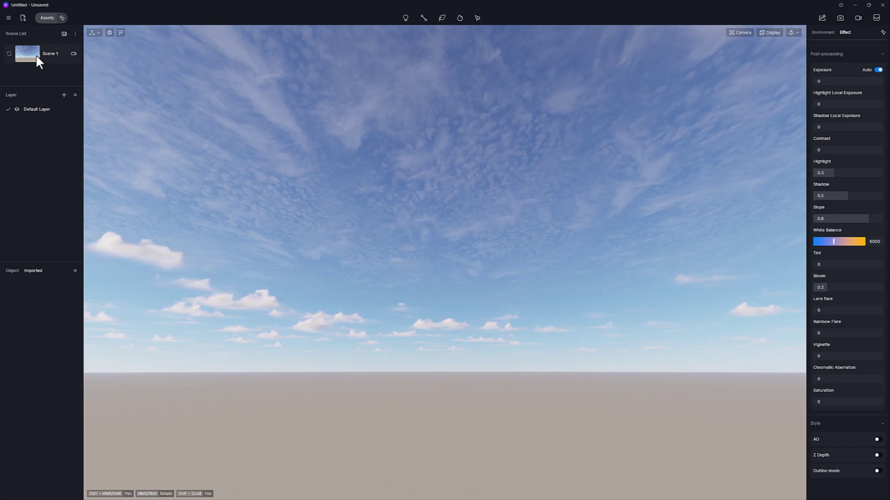
- Turn the camera to another view, set the Geo and Sky time to 05:22 and save it as a second scene
middle_click_drag(336, 234, 703, 217)
left_click(823, 32)
left_click_drag(872, 105, 836, 111)
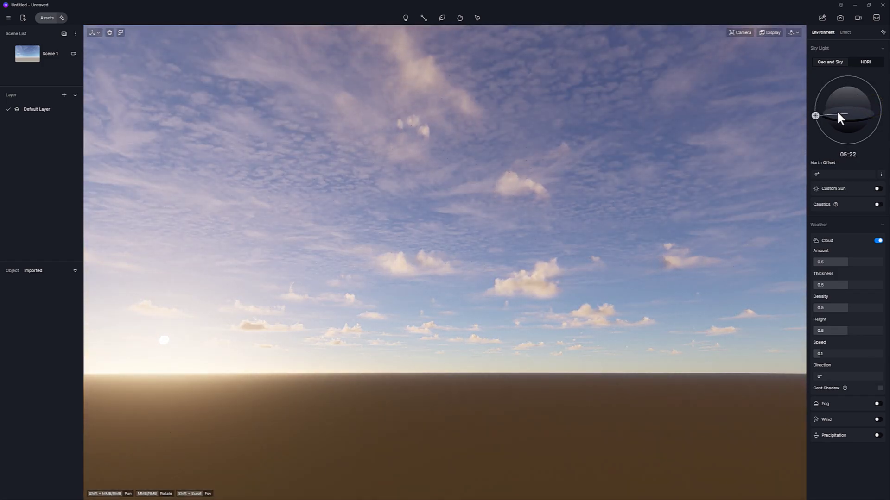
left_click(63, 36)
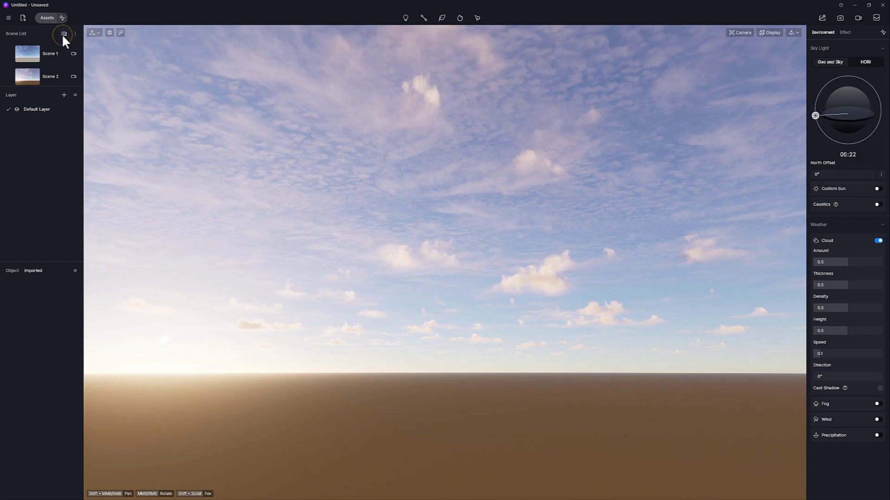
- Switch to Scene 1 and back to Scene 2 to compare their saved views and lighting
left_click(45, 58)
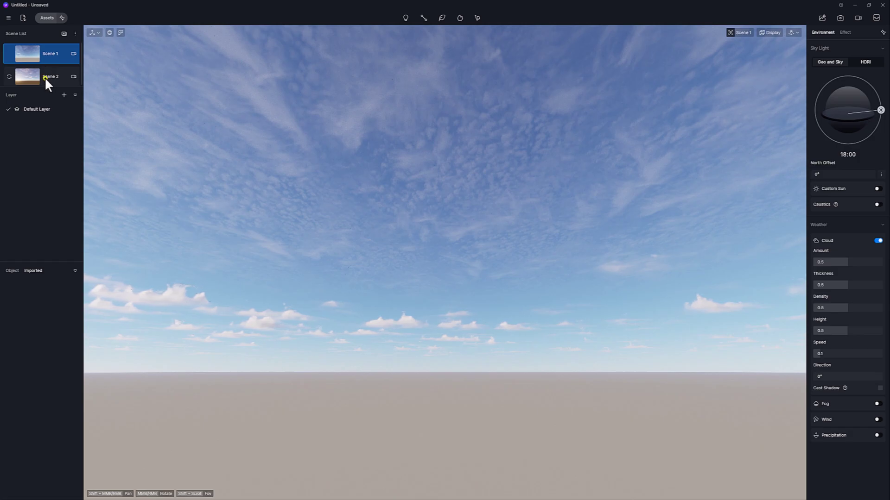
left_click(45, 79)
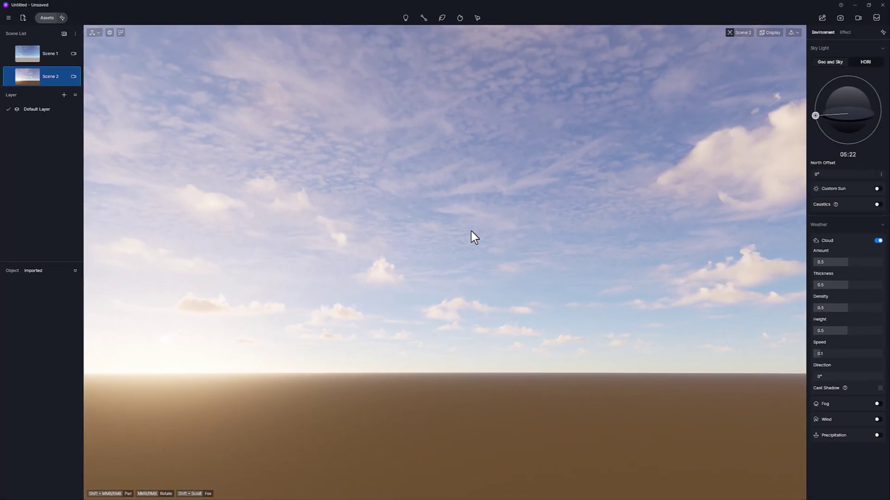
- Check the project's Object and Imported lists, leaving the Object list open
left_click(13, 270)
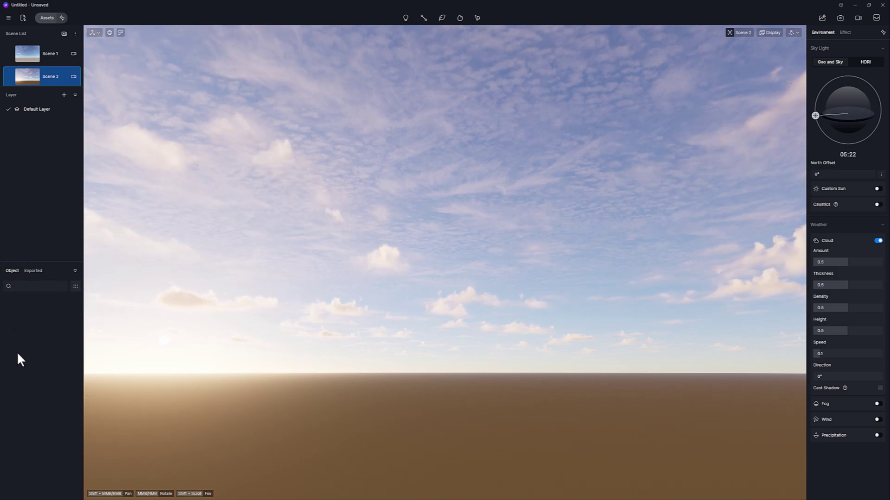
left_click(35, 271)
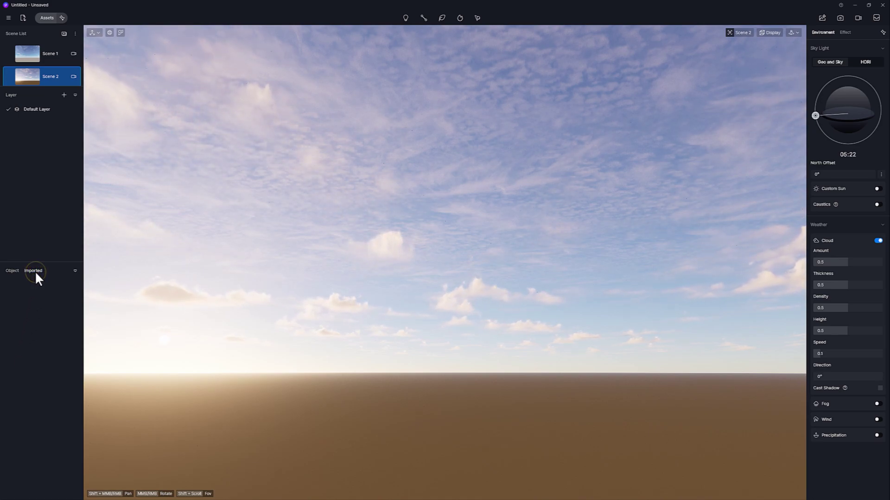
left_click(11, 270)
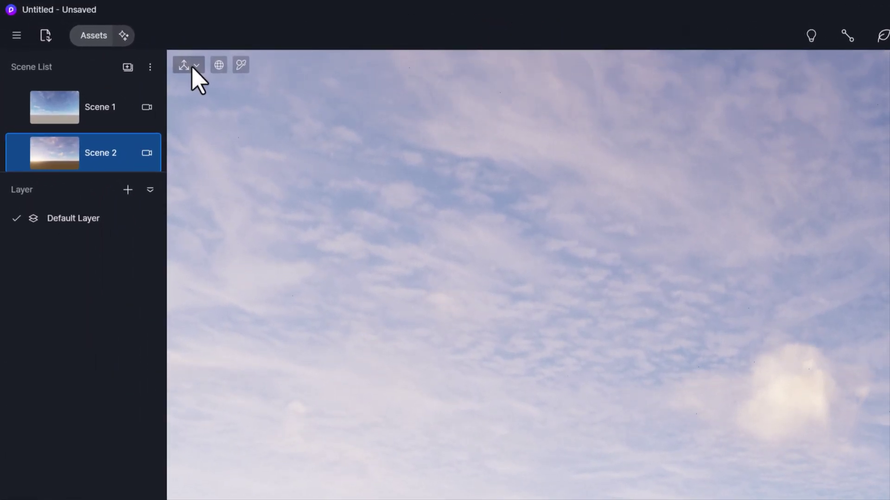
left_click(193, 67)
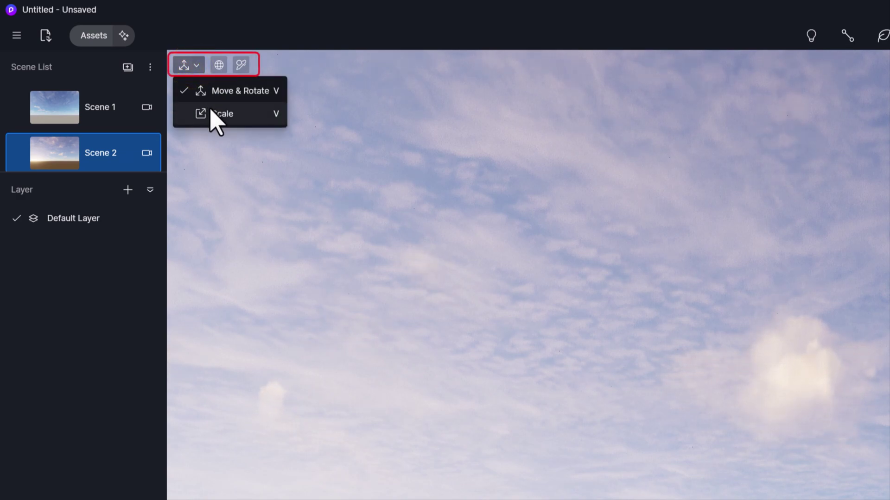
left_click(194, 61)
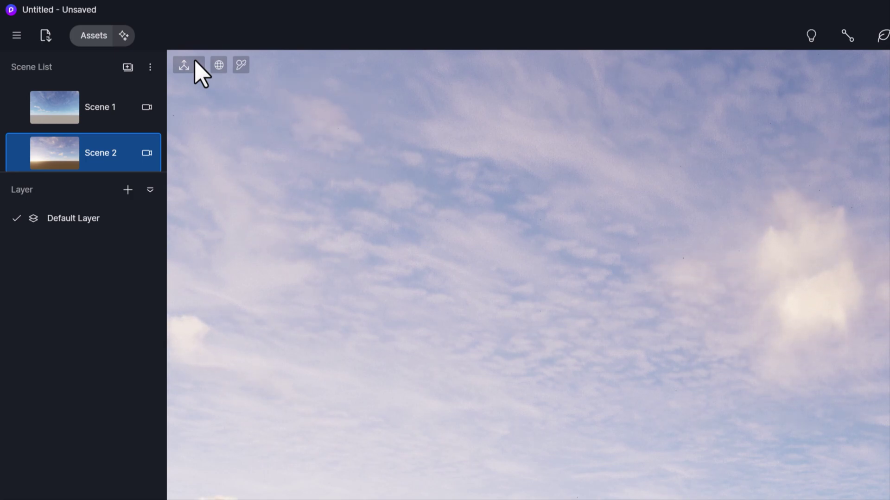
left_click(195, 61)
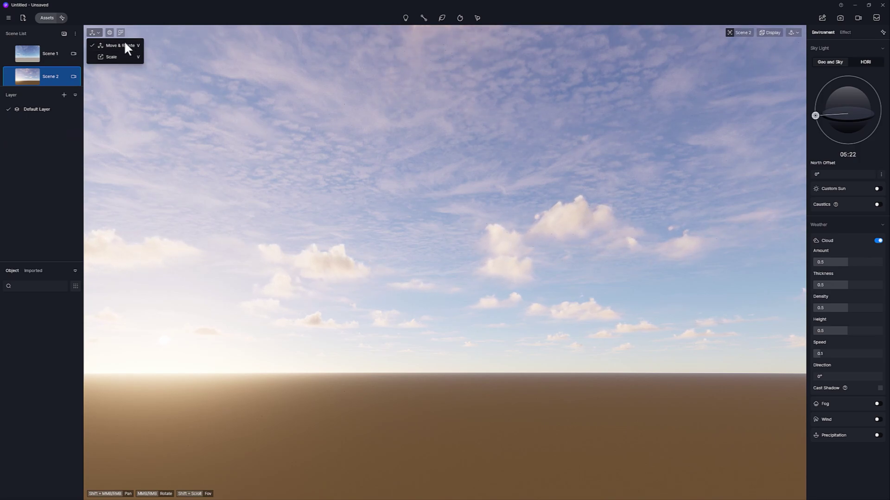
- Try the local coordinate system and return to world coordinates, and turn the eyedropper tool on and off
left_click(110, 32)
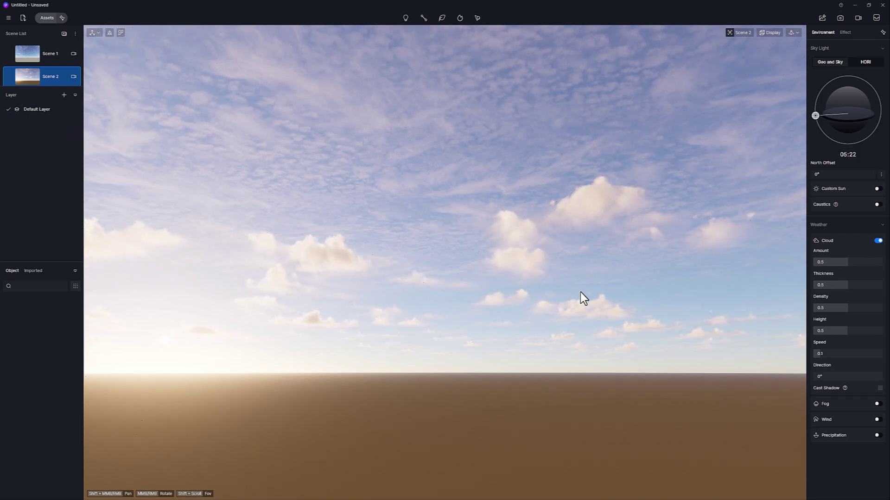
left_click(110, 32)
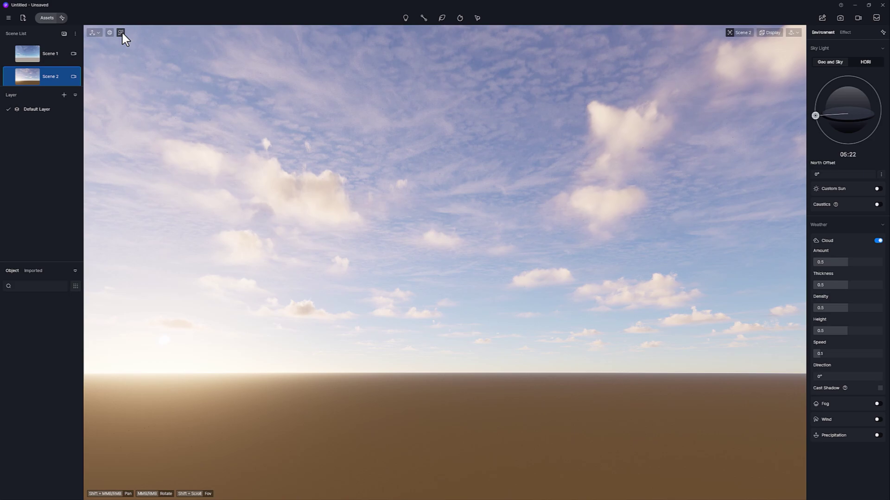
left_click(121, 32)
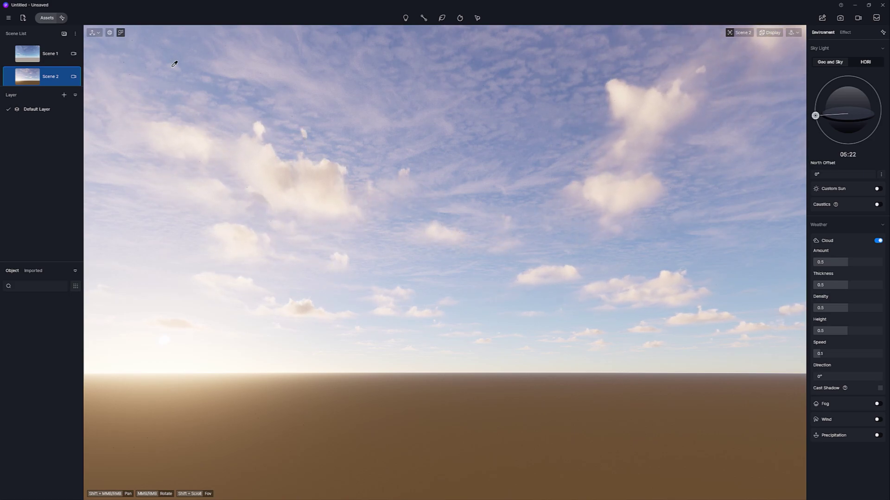
left_click(121, 32)
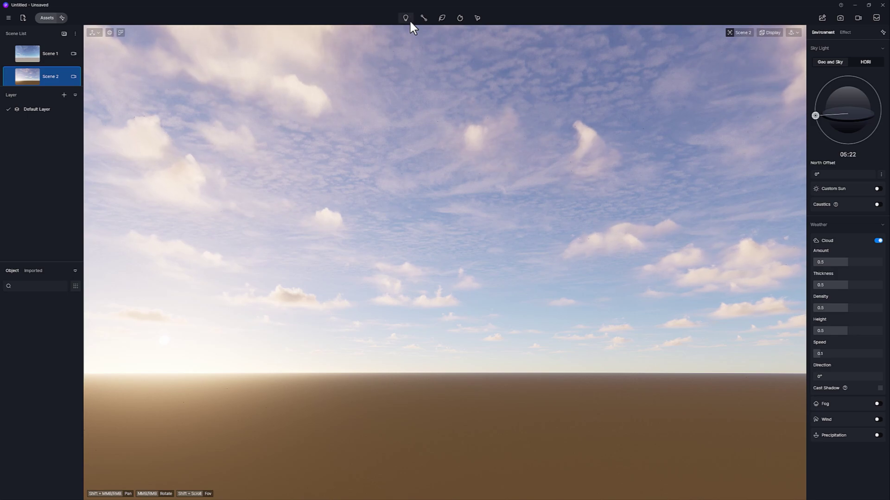
left_click(409, 21)
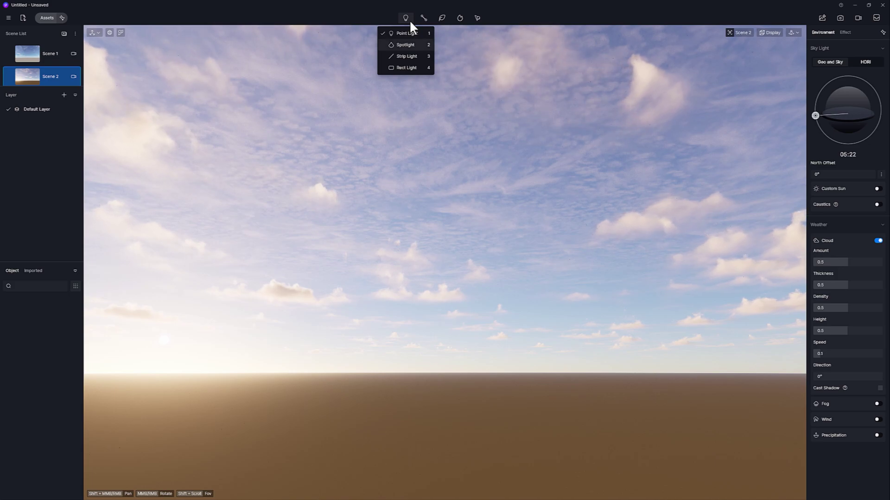
key("Down")
key("Down")
key("Up")
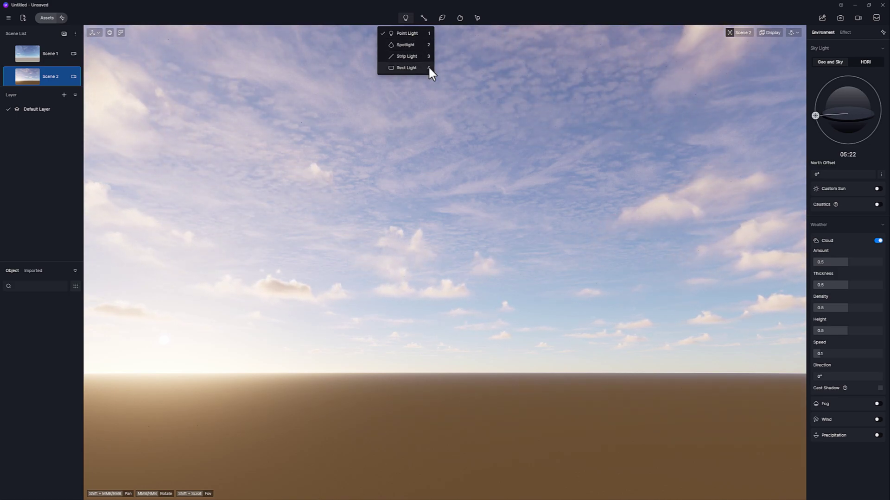
left_click(425, 19)
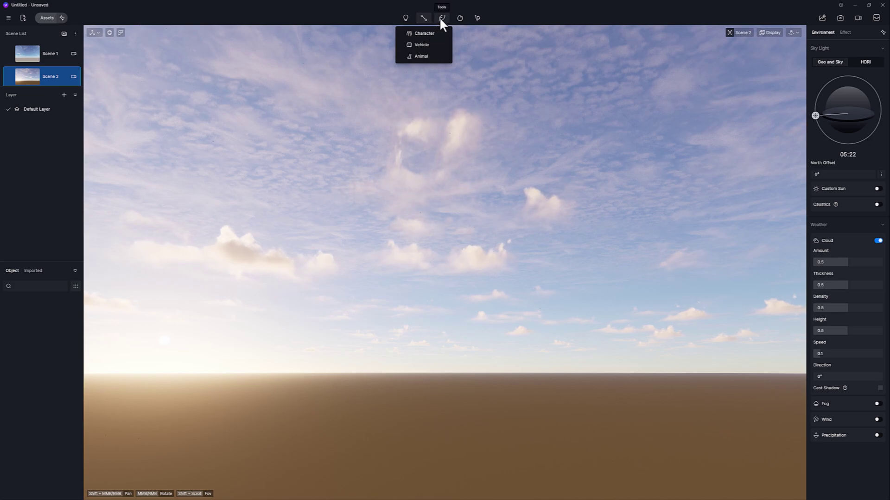
left_click(441, 18)
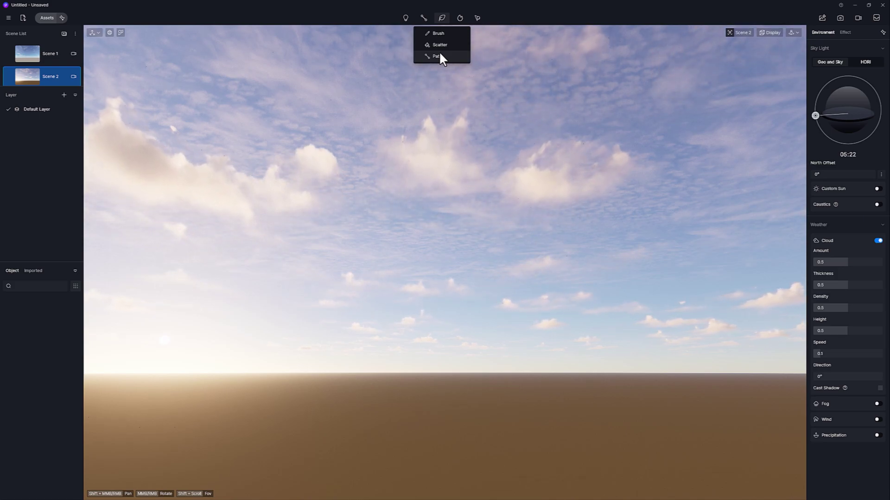
- Browse the Smoke and Animal Clusters particle assets and close the library
left_click(460, 19)
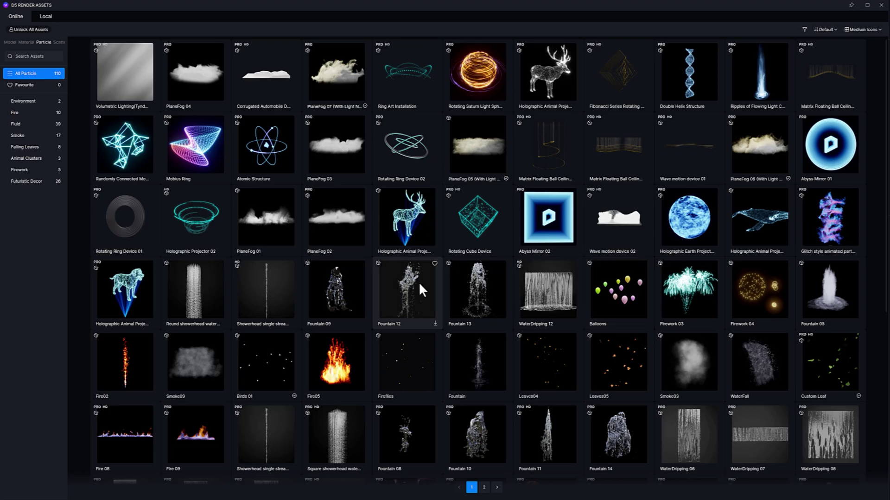
left_click(24, 133)
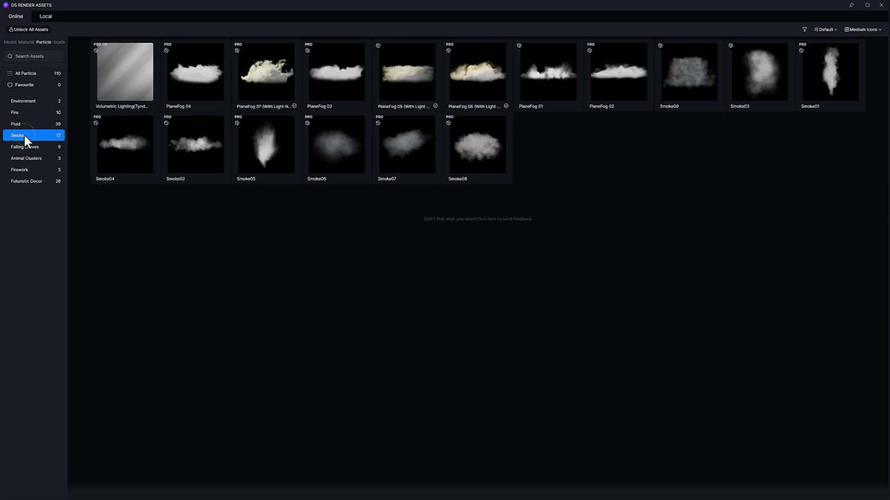
left_click(29, 160)
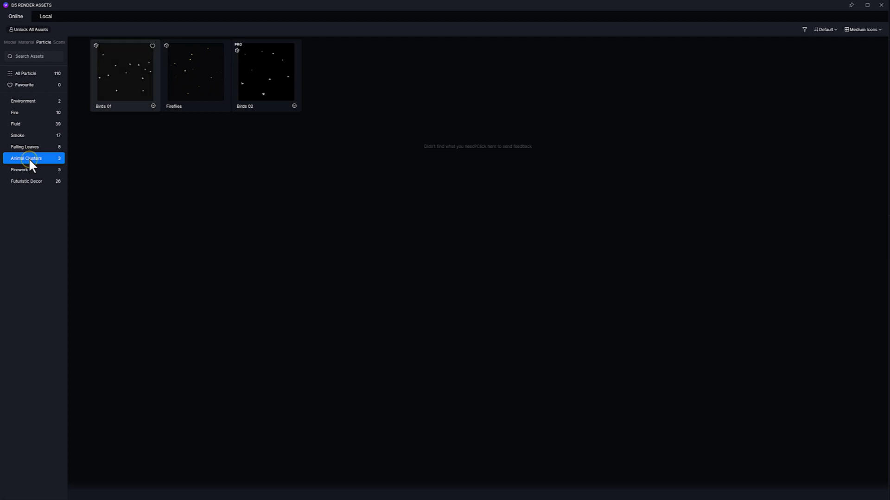
left_click(881, 6)
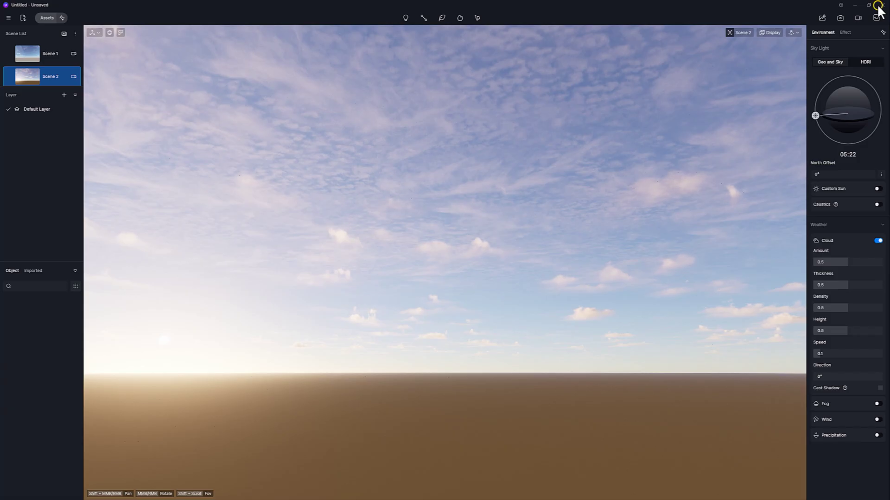
- Check the material and model selection options, and look over the viewport's camera and display settings
left_click(475, 17)
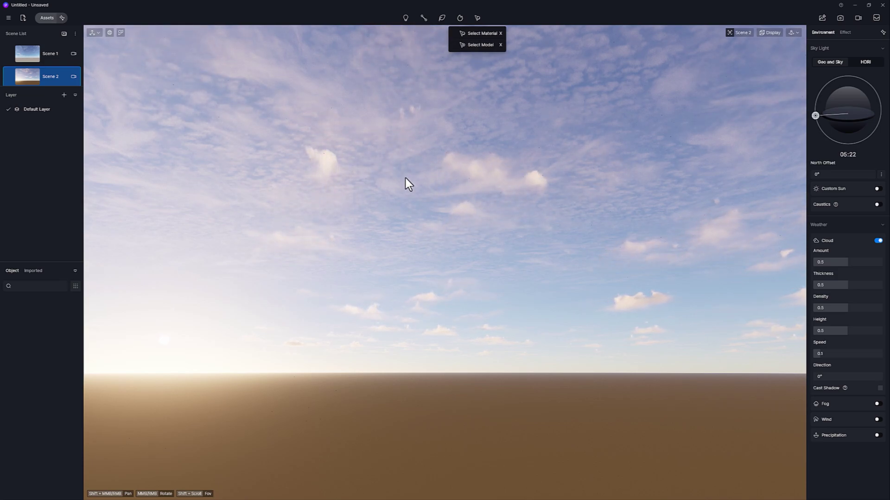
left_click(440, 166)
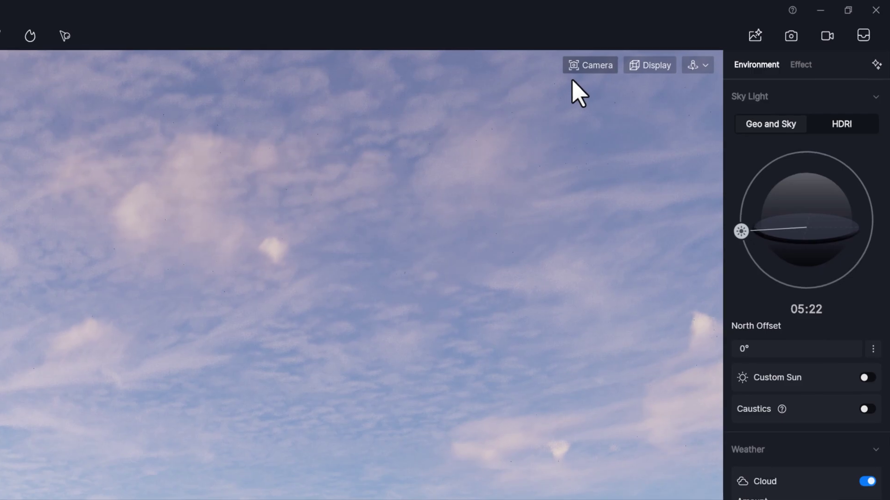
left_click(601, 67)
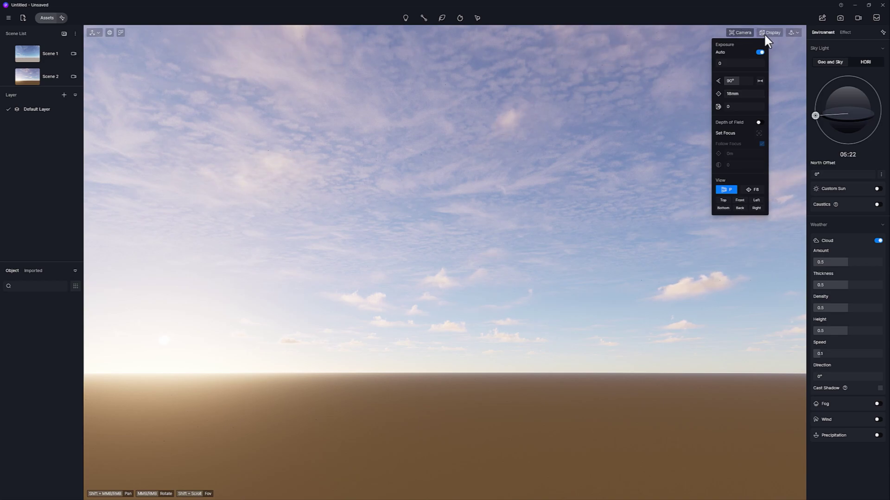
left_click(766, 34)
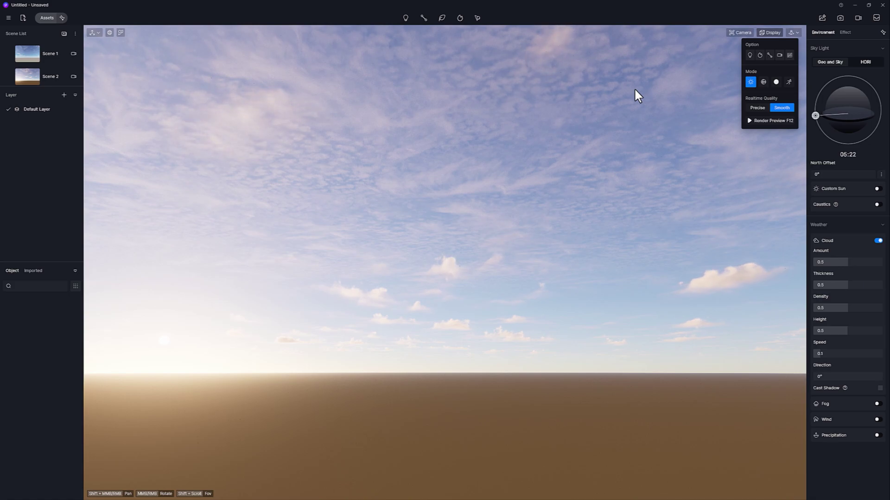
- Place a spotlight in the sky just above the horizon near the middle of the view, and deselect it
left_click(401, 18)
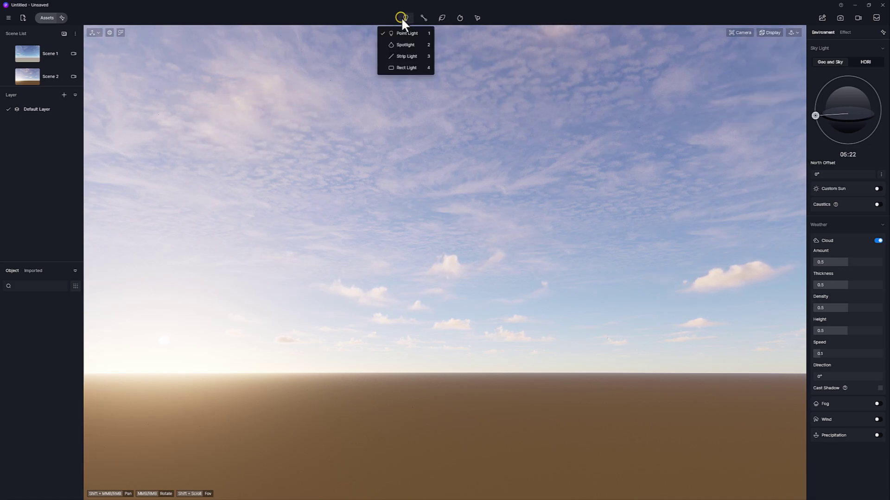
left_click(412, 45)
left_click(405, 259)
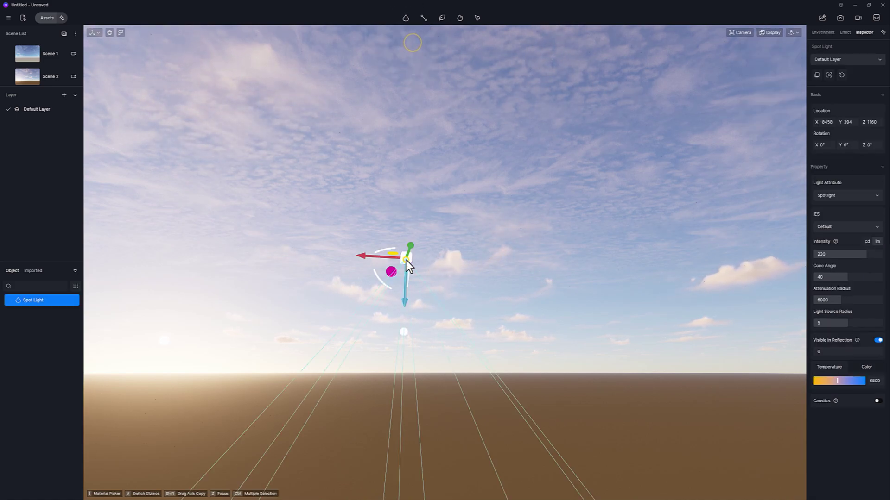
left_click(580, 166)
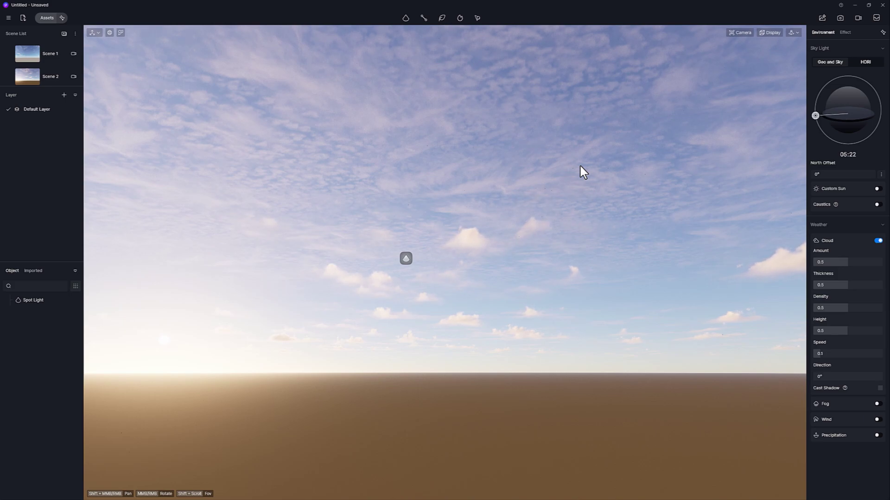
- Examine the viewport's display options and the Orbit, Fly and Walk navigation settings
left_click(770, 33)
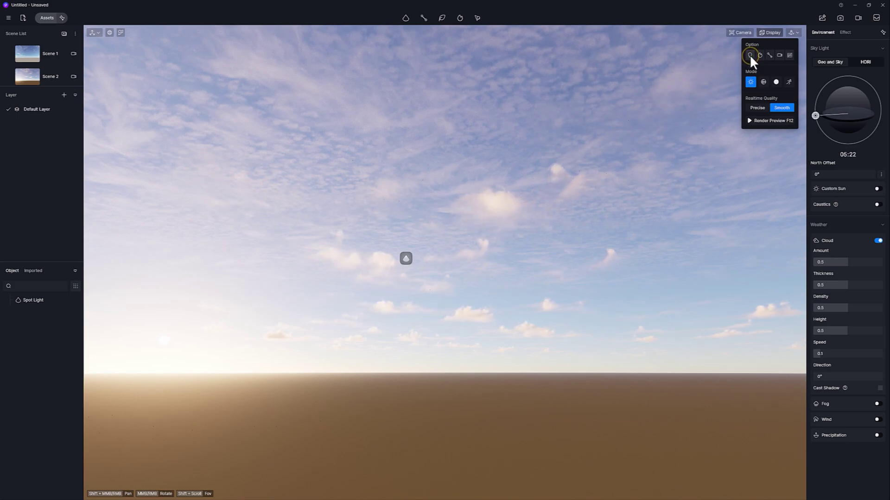
left_click(615, 151)
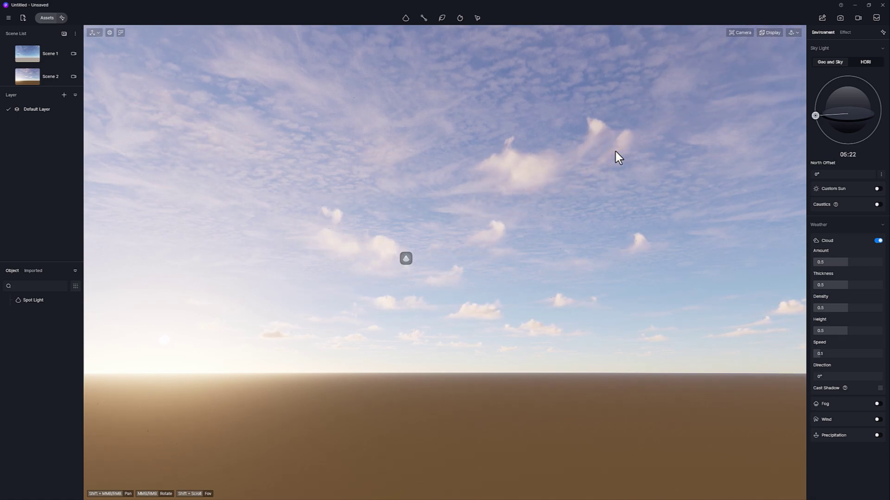
left_click(772, 31)
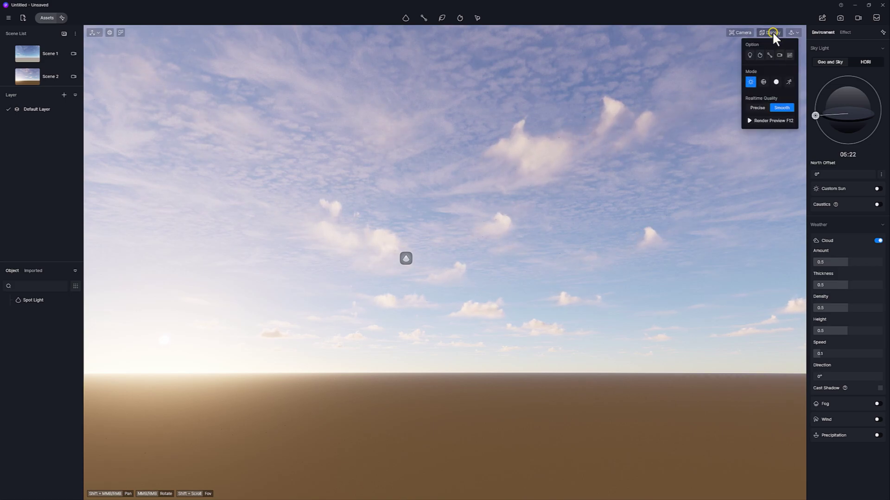
left_click(792, 33)
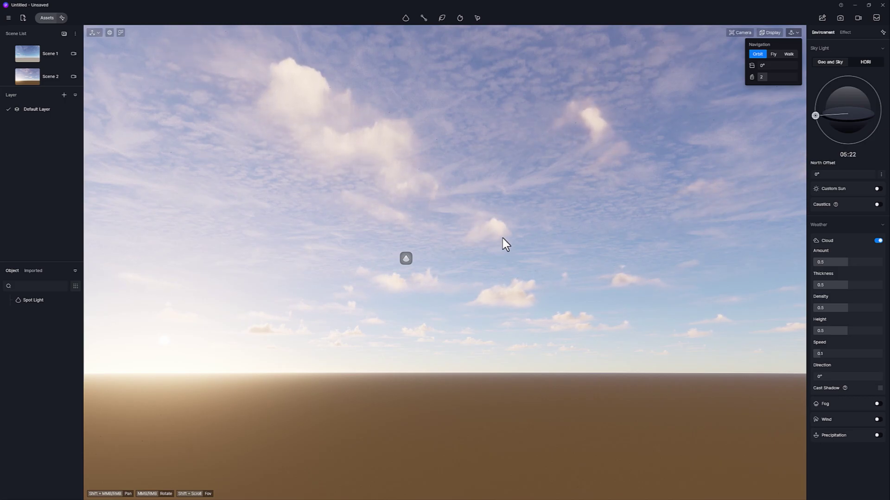
left_click(618, 133)
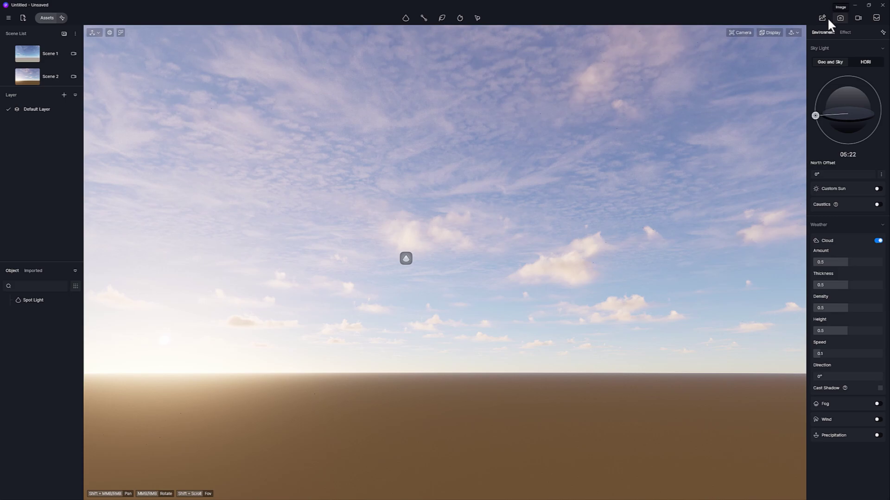
- Look through the image and video output modes, and open and close the render queue
left_click(839, 18)
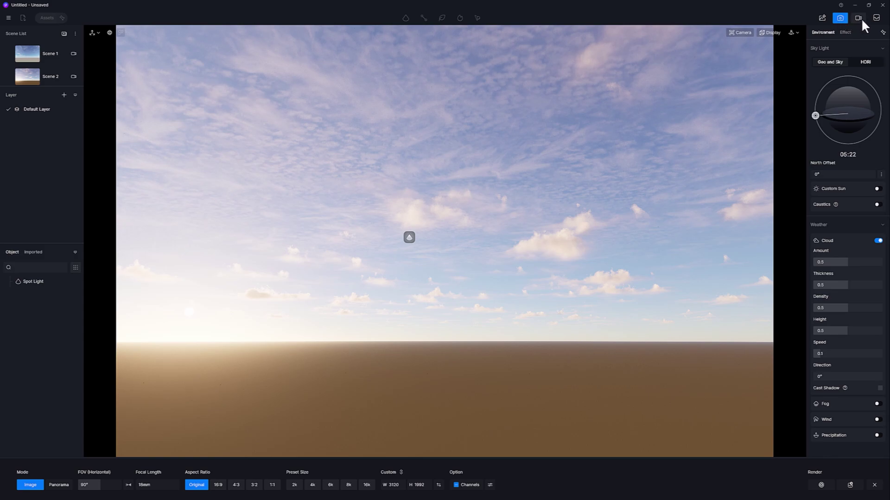
left_click(860, 19)
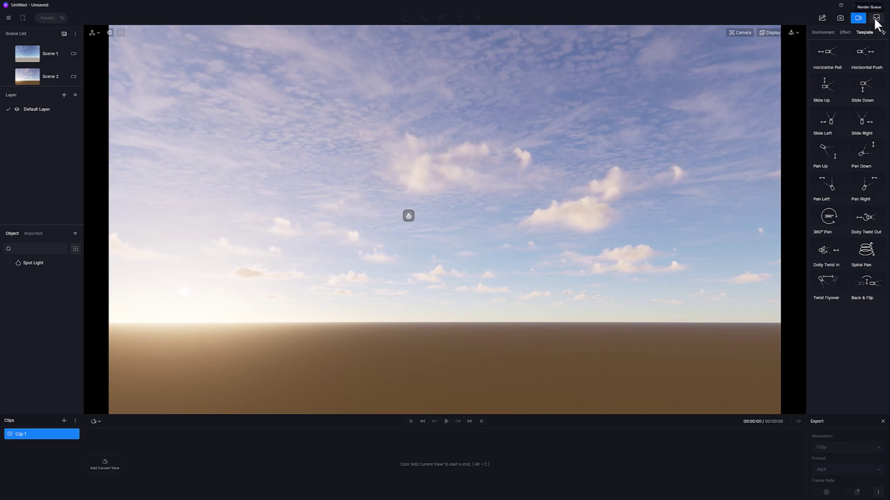
left_click(876, 17)
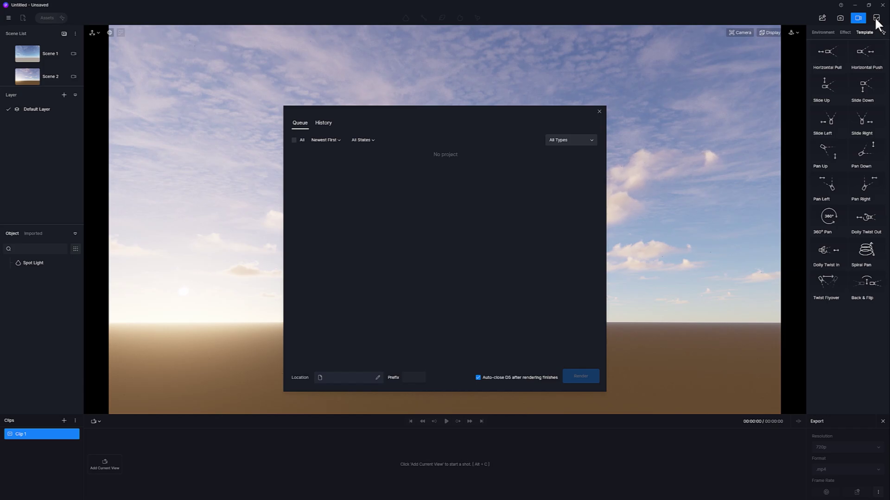
left_click(599, 112)
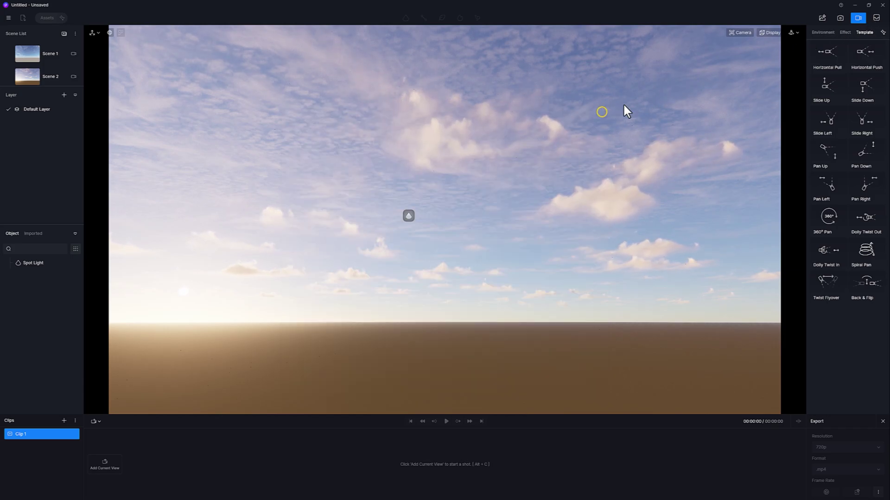
- Review the Environment settings, leave video mode and open the Effect settings to view the post-processing parameters
left_click(823, 33)
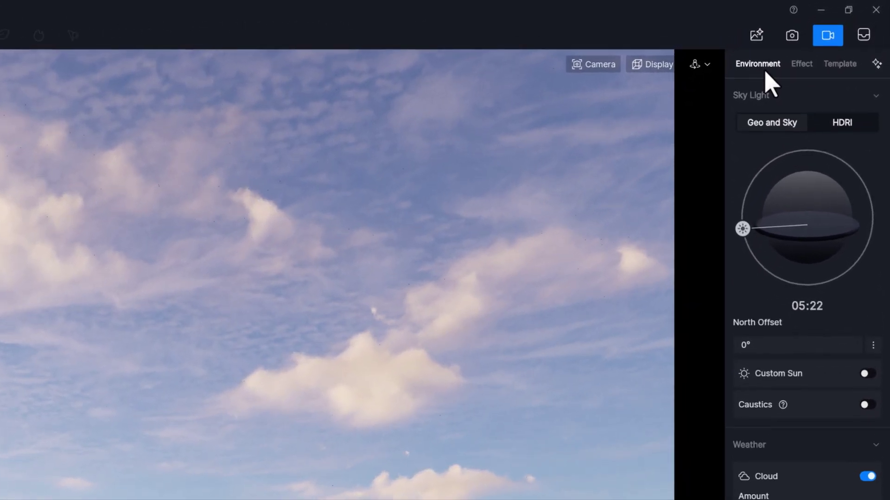
left_click(792, 37)
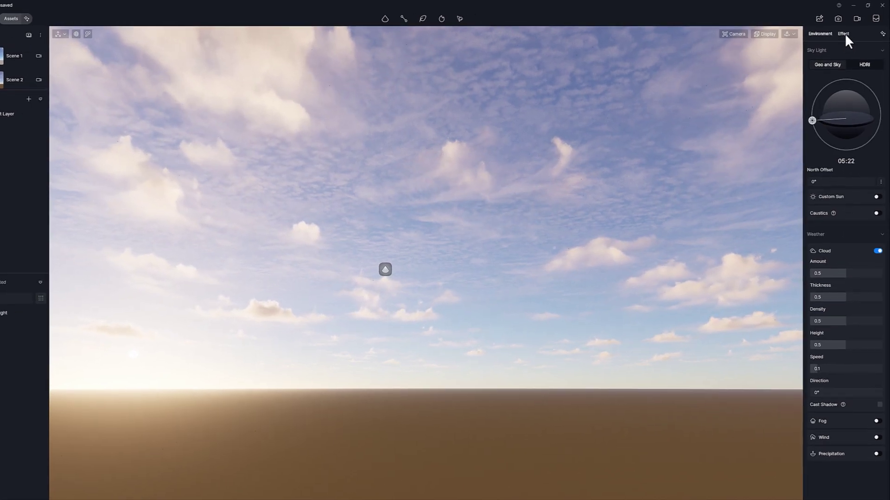
left_click(846, 33)
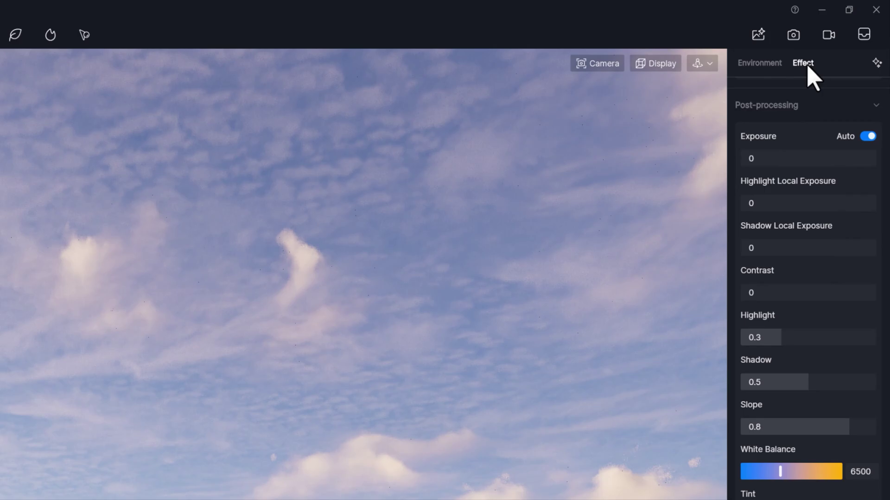